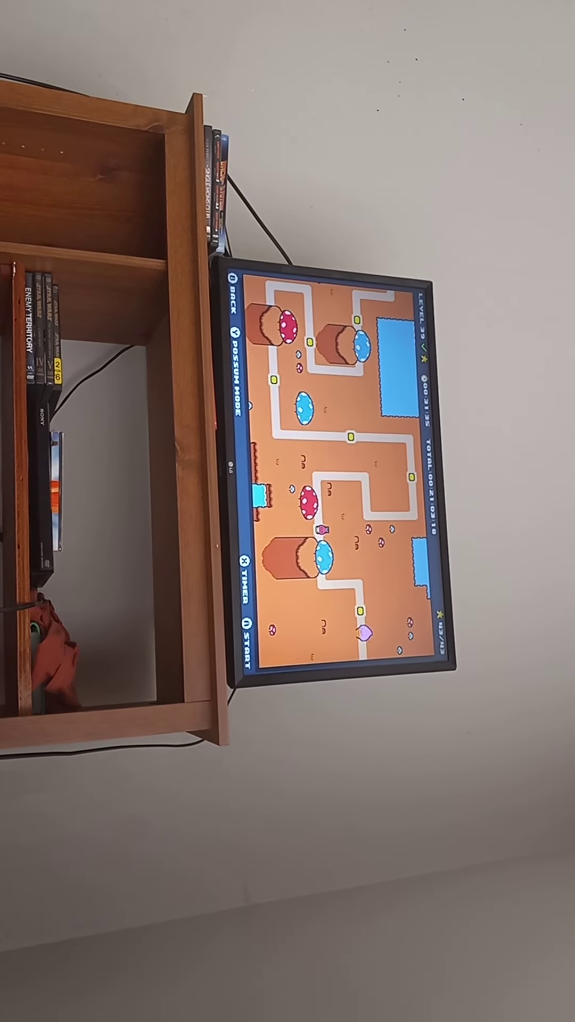
key("Right")
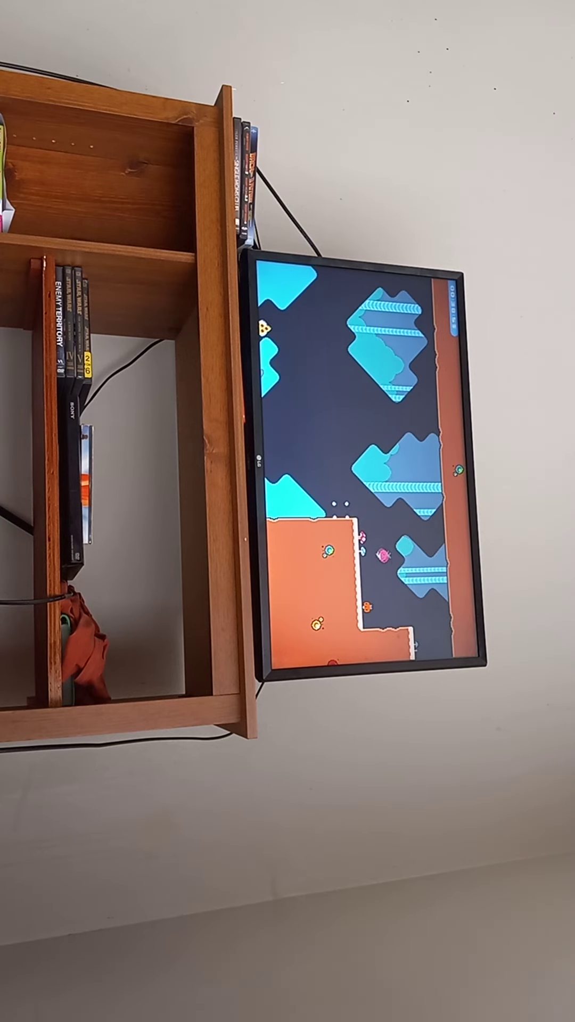
key("Escape")
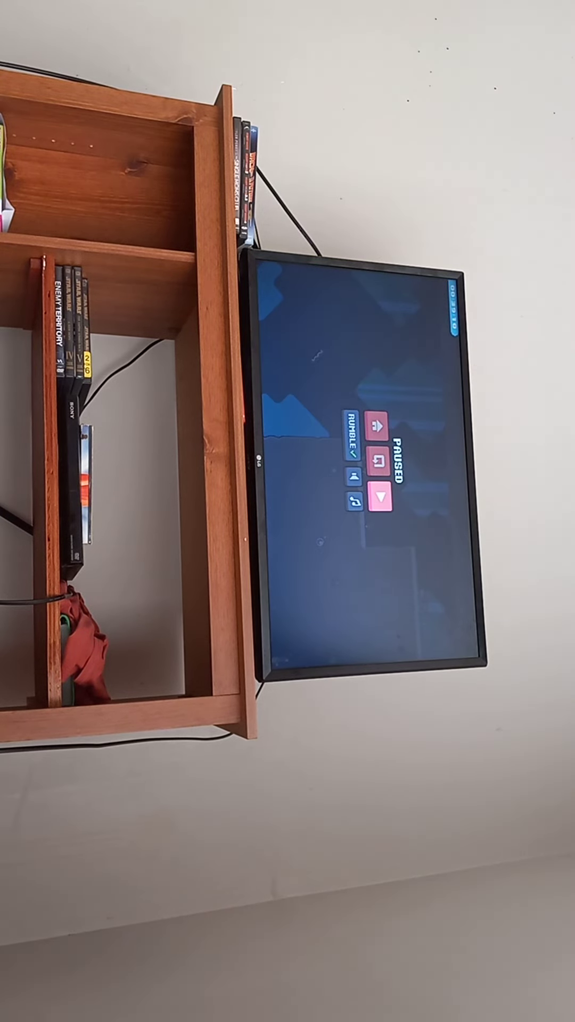